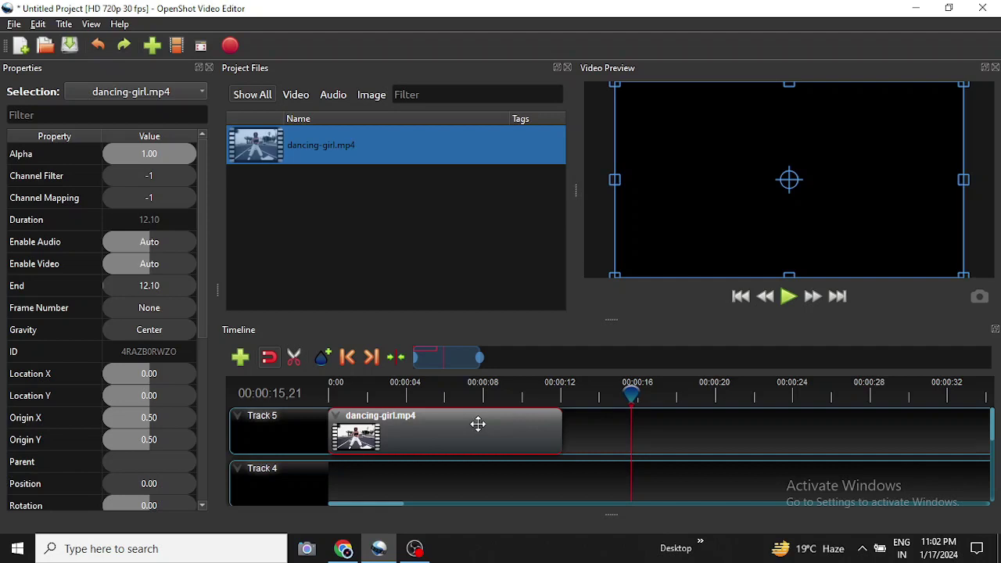
Step: Scrub the playhead back to the clip's start and play dancing-girl.mp4 at normal speed
right_click(477, 424)
left_click(463, 428)
left_click(621, 389)
left_click_drag(477, 390, 333, 389)
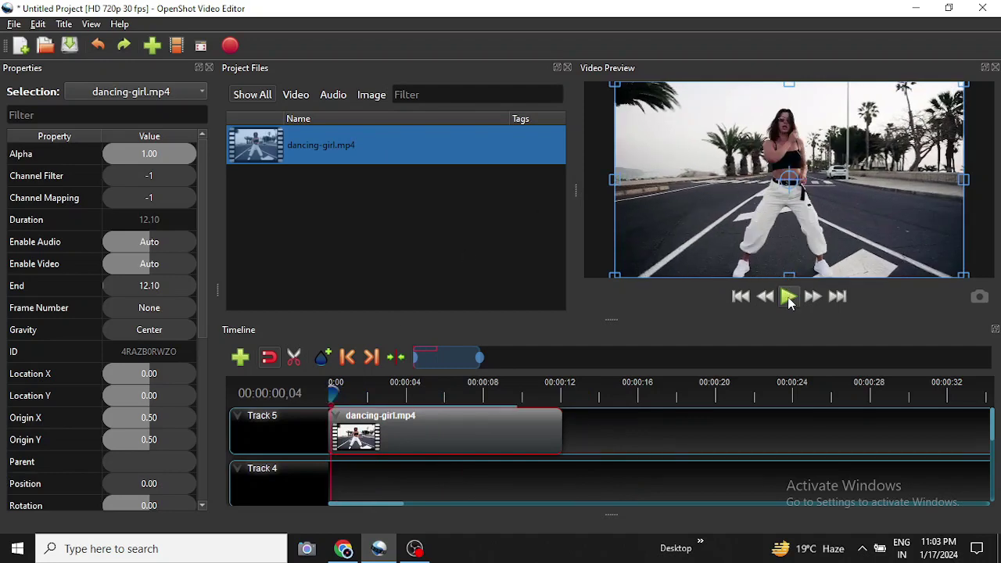
left_click(788, 297)
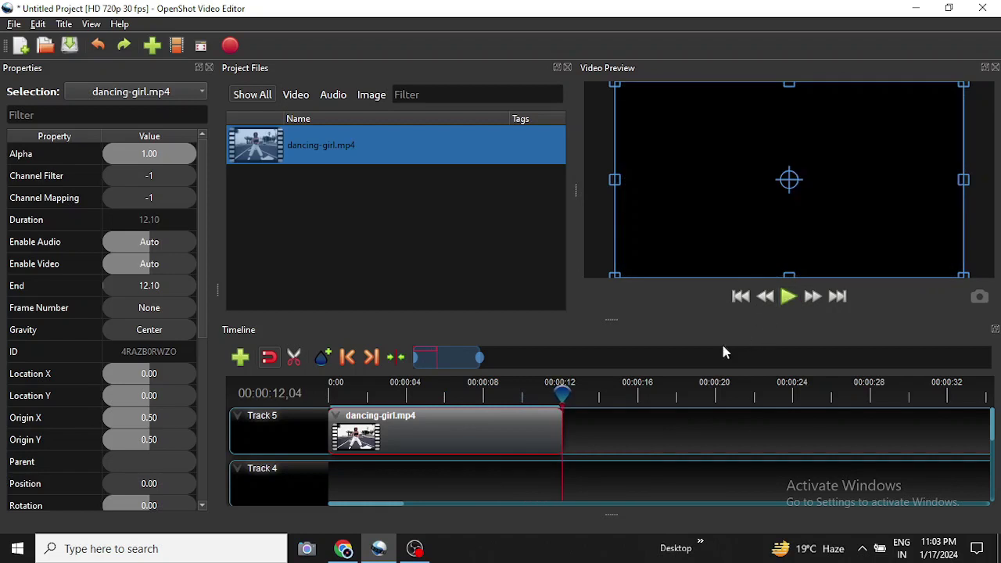
Step: Slow the clip to 1/2X forward so it ends at 24.03, then play it back from the start
right_click(453, 435)
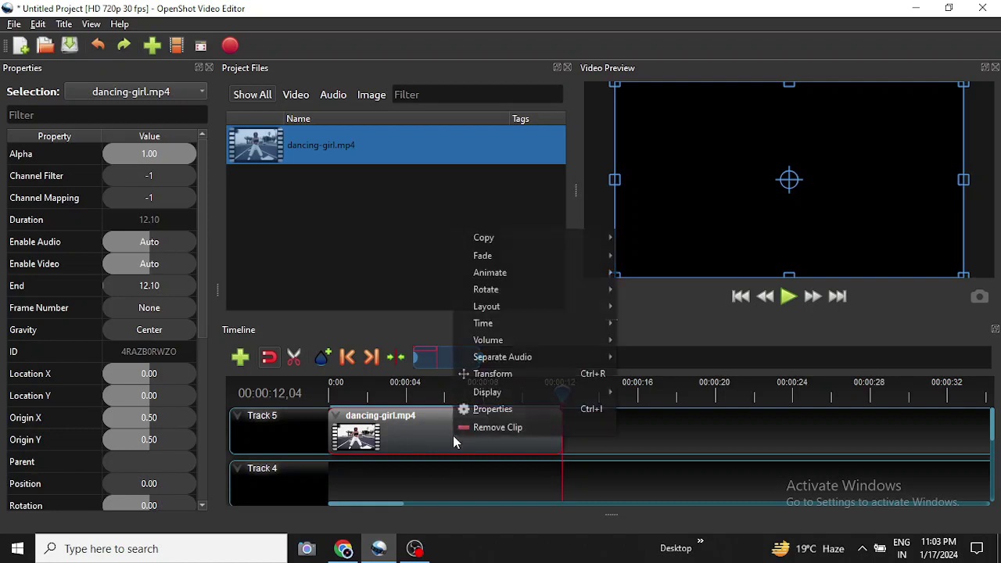
mouse_move(501, 328)
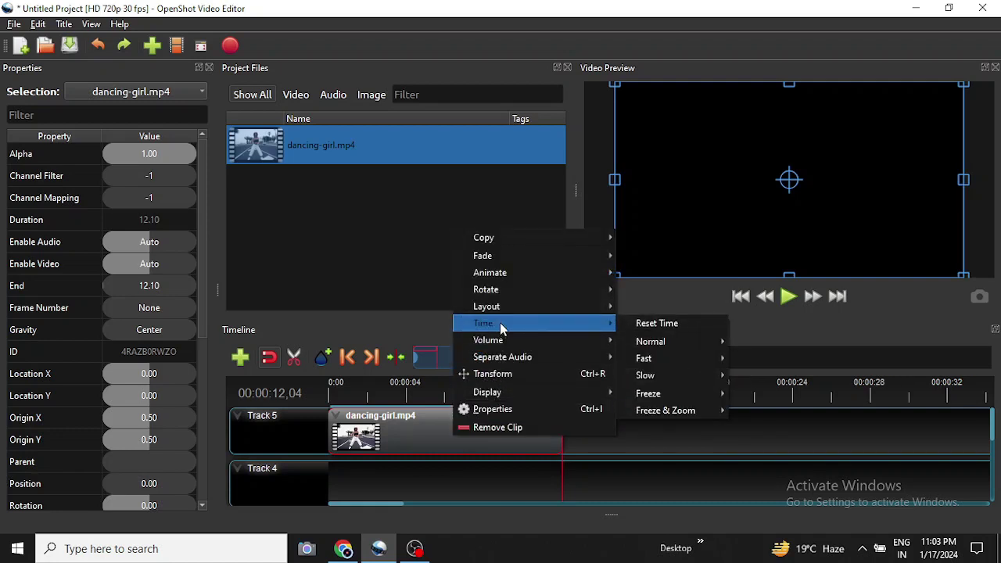
mouse_move(649, 379)
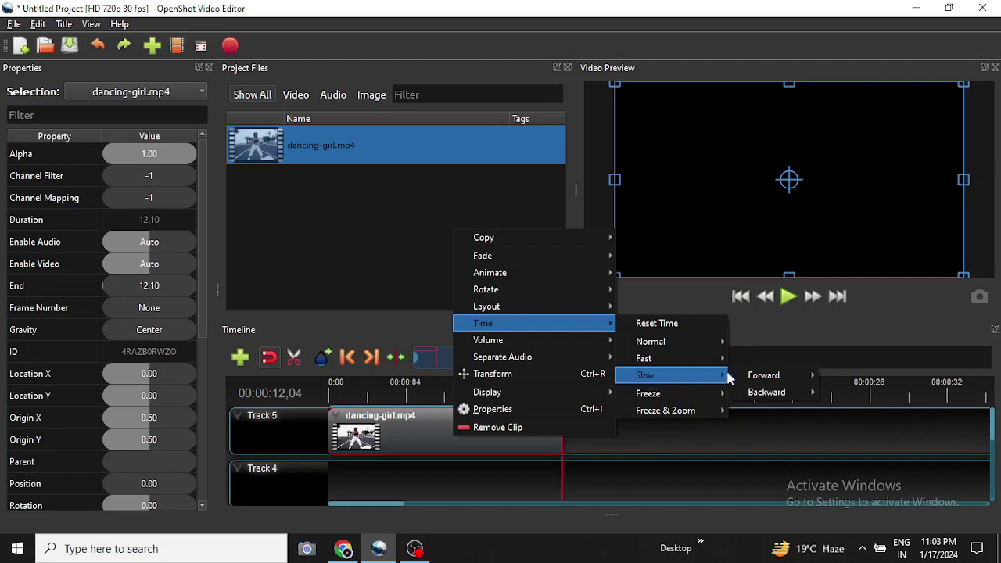
mouse_move(752, 377)
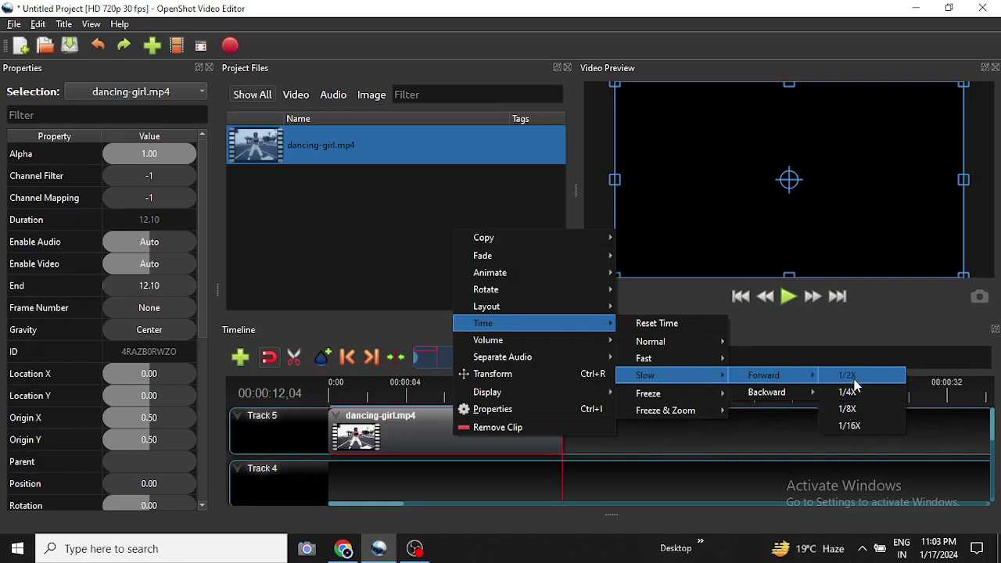
left_click(855, 378)
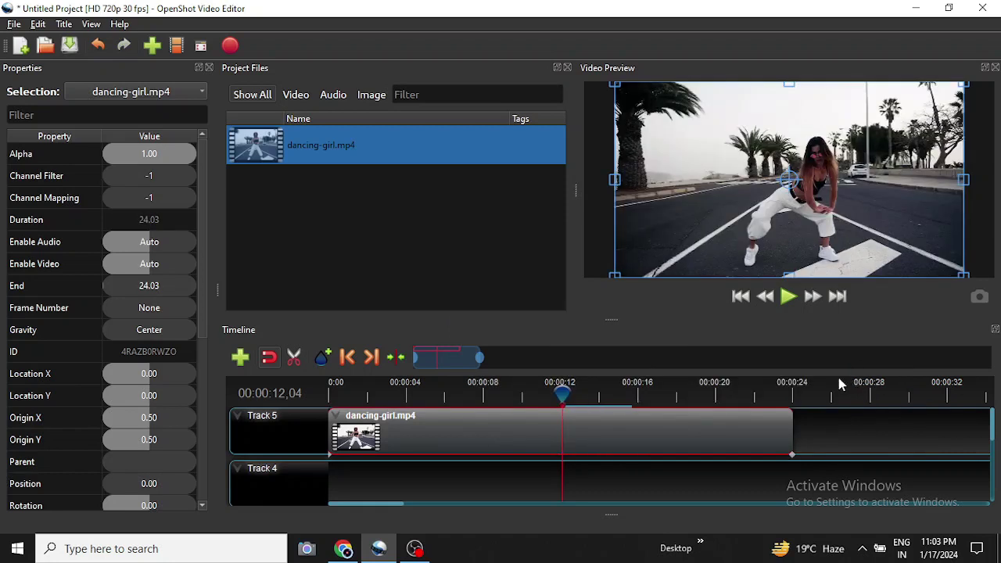
left_click_drag(571, 395, 330, 393)
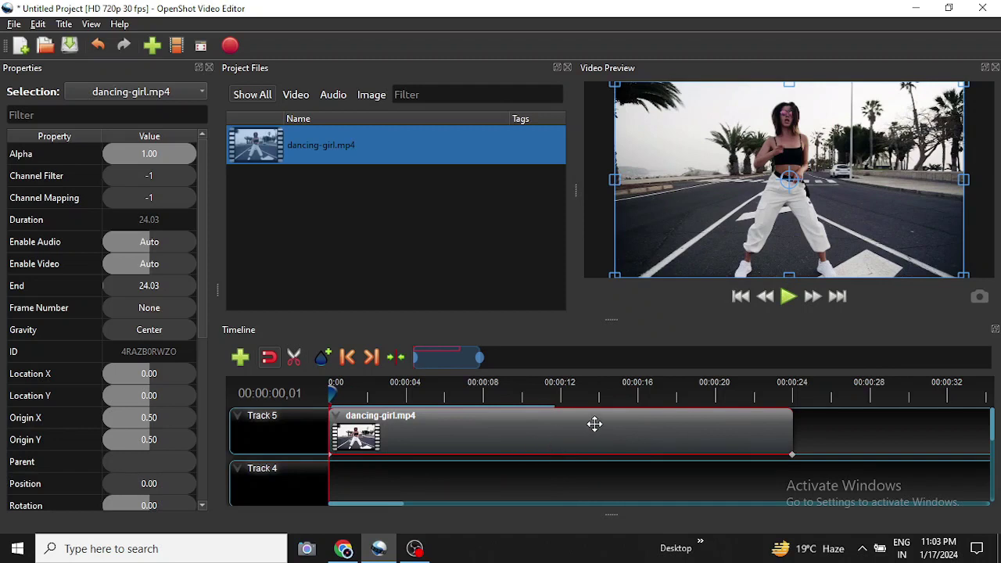
left_click(789, 298)
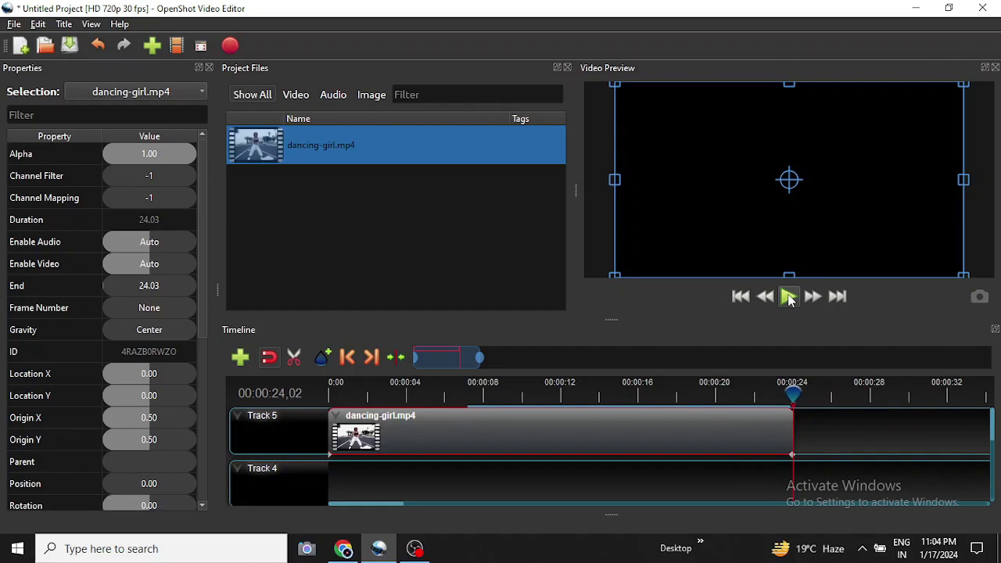
Step: Apply Time > Fast > Forward 2X so the clip ends at 12.10, then replay it from the start
right_click(474, 422)
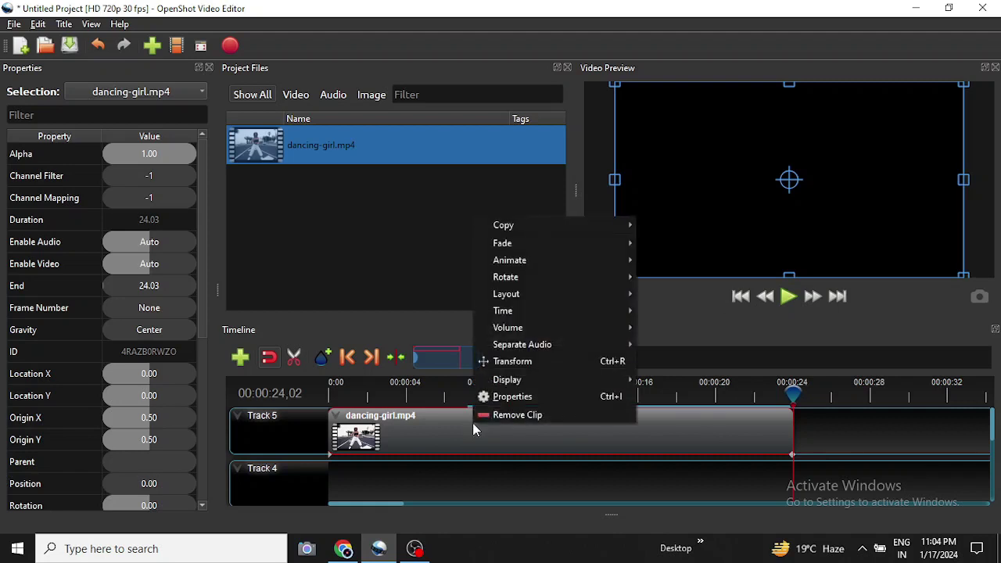
mouse_move(541, 312)
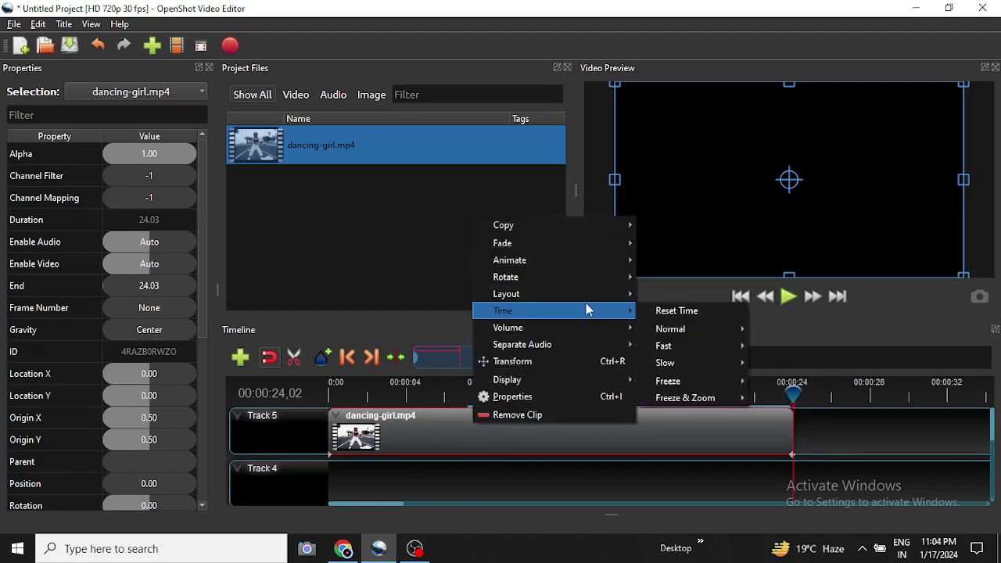
mouse_move(679, 347)
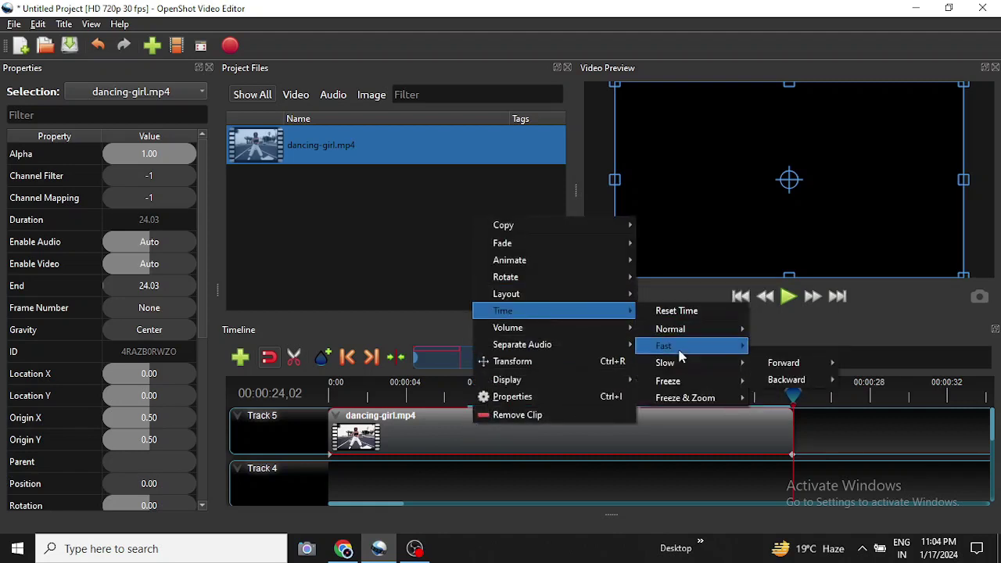
mouse_move(770, 352)
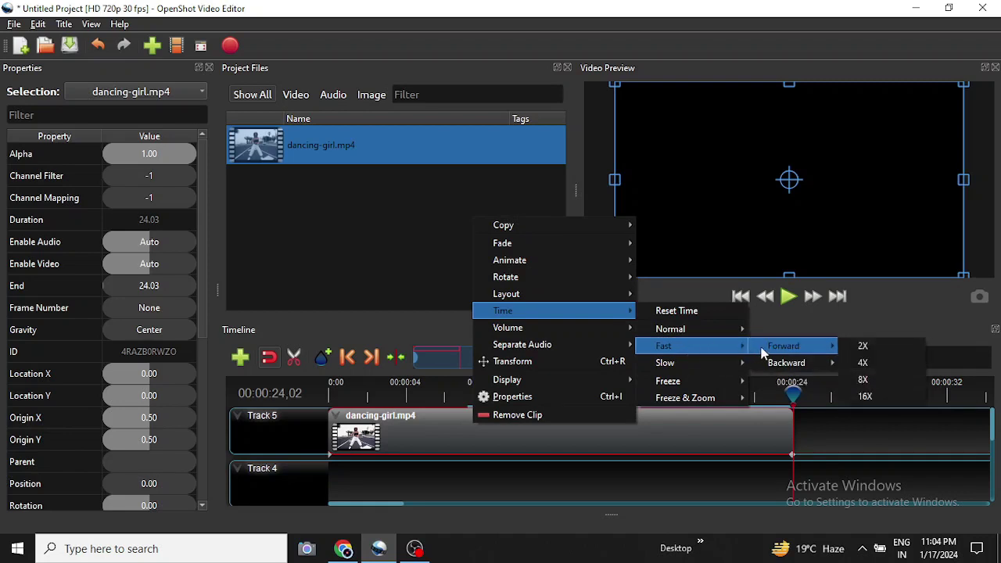
left_click(863, 350)
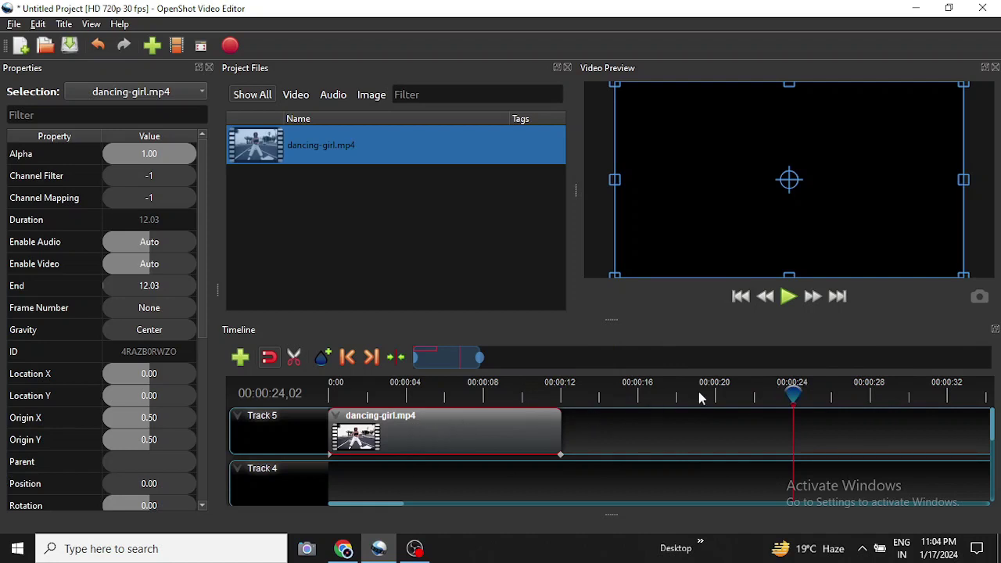
left_click_drag(780, 389, 333, 394)
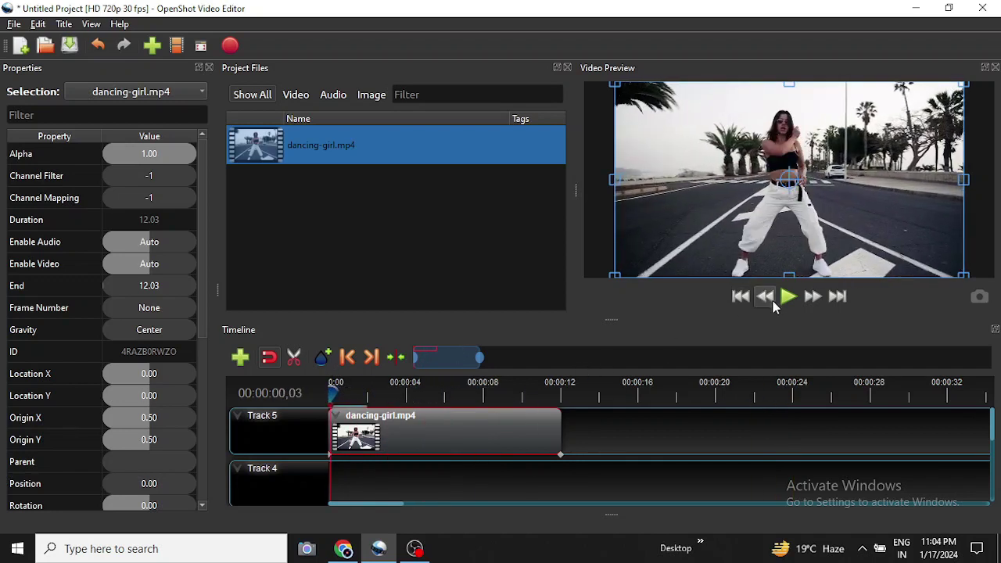
left_click(779, 300)
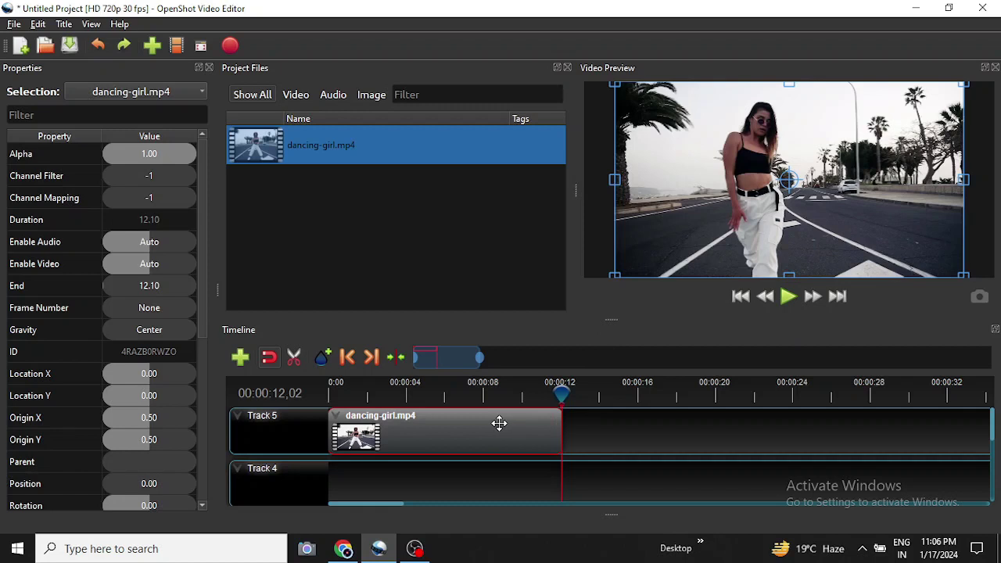
Step: Enable the Razor tool and set the playhead to 00:00:04,07 within the clip
left_click_drag(561, 393, 413, 401)
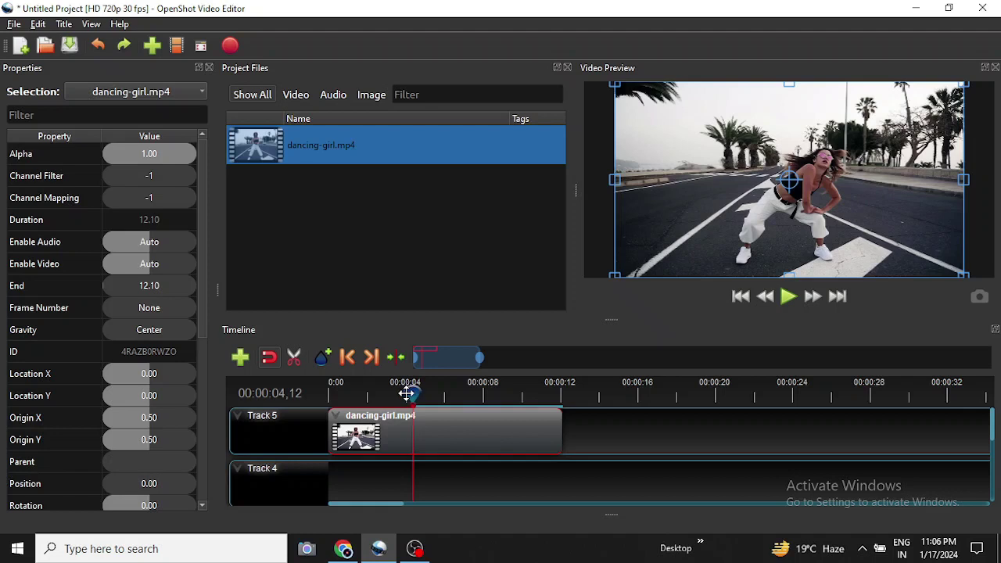
left_click(403, 393)
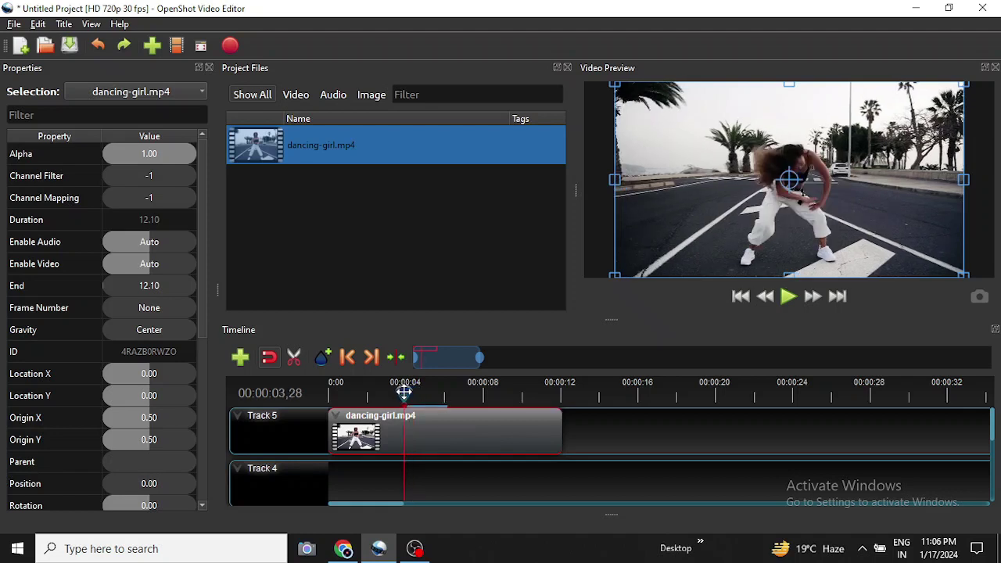
left_click(294, 356)
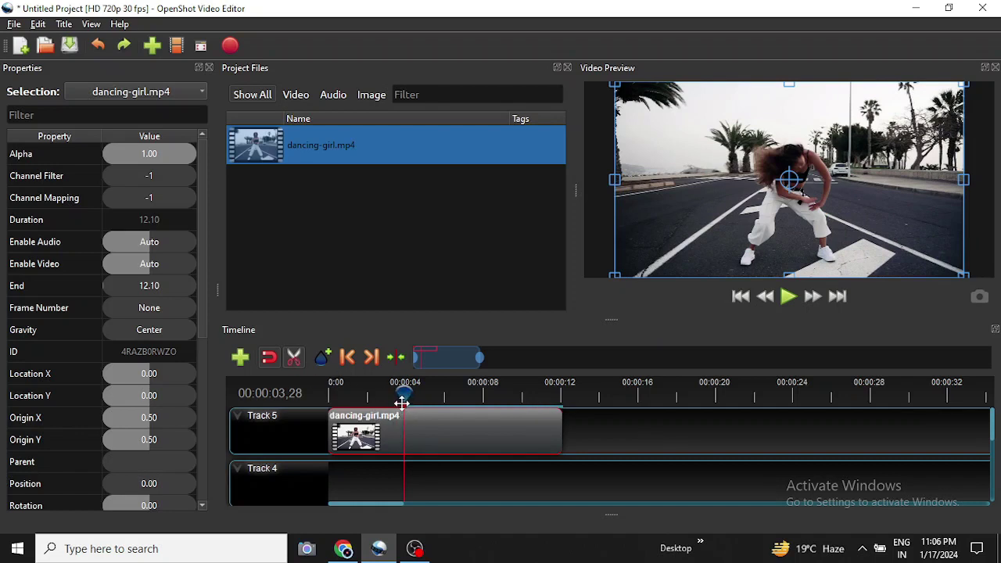
left_click_drag(402, 394, 409, 393)
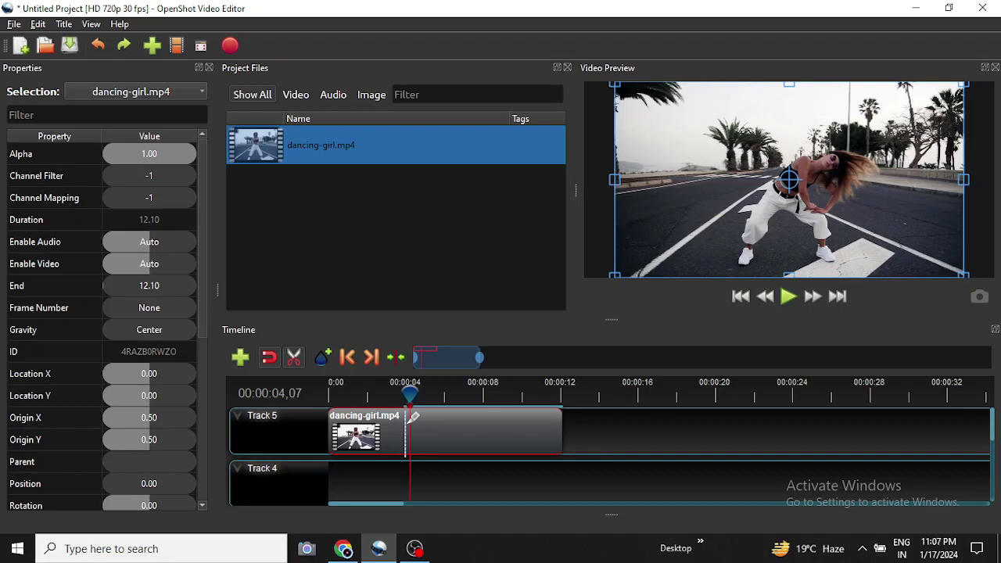
Step: Razor-cut the clip at about 3.93 and 7.83 seconds, turn the razor off, and select the middle piece
left_click(406, 419)
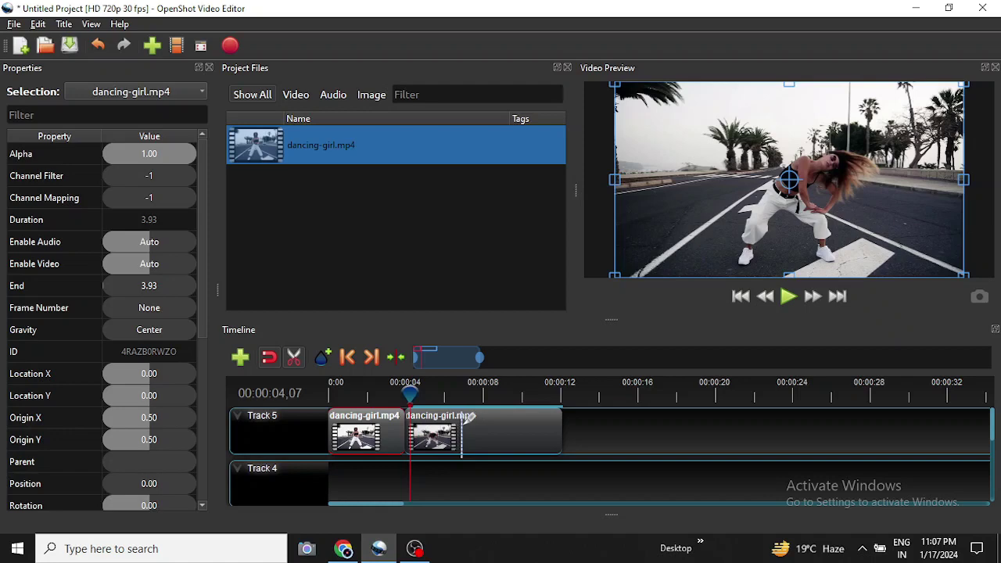
left_click_drag(409, 391, 481, 389)
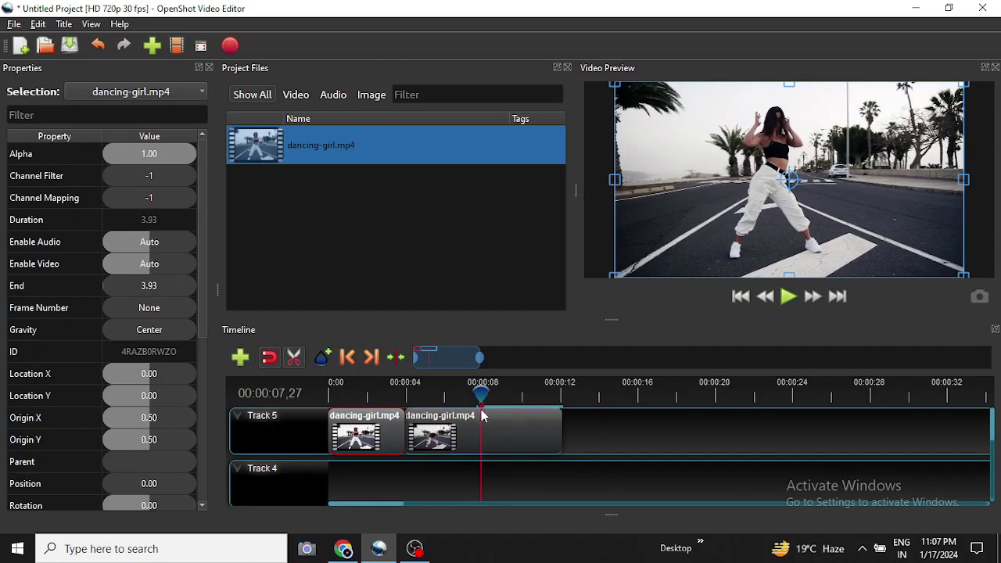
key("c")
left_click(481, 420)
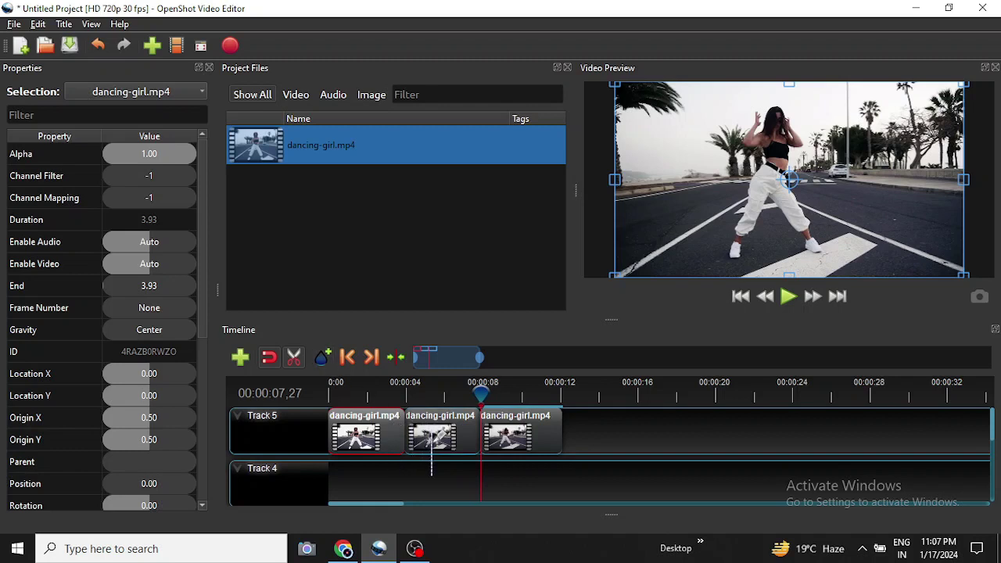
left_click(296, 358)
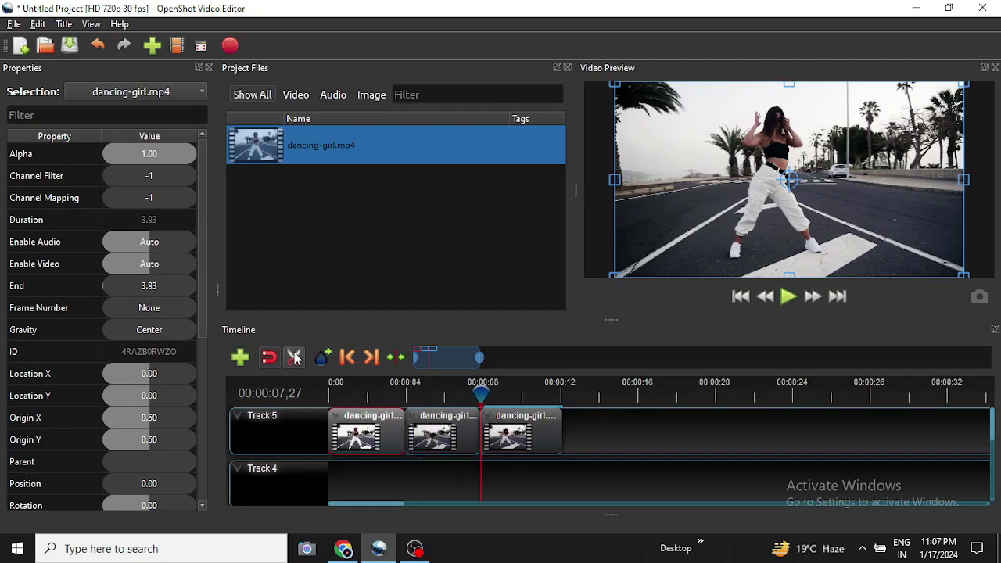
left_click(434, 428)
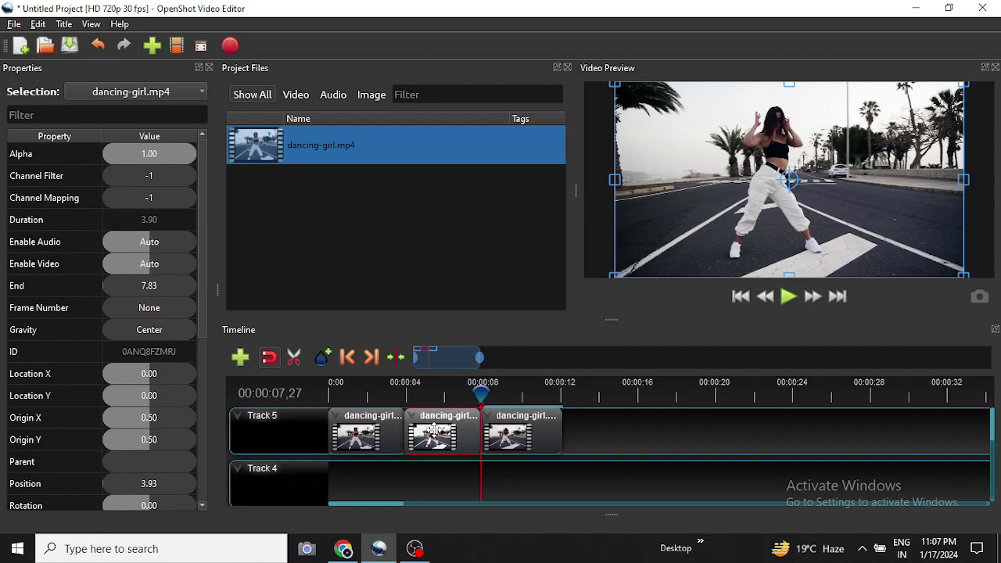
Step: Slow the middle clip to 1/2X forward and butt the third clip against it at 11.70 seconds
right_click(434, 429)
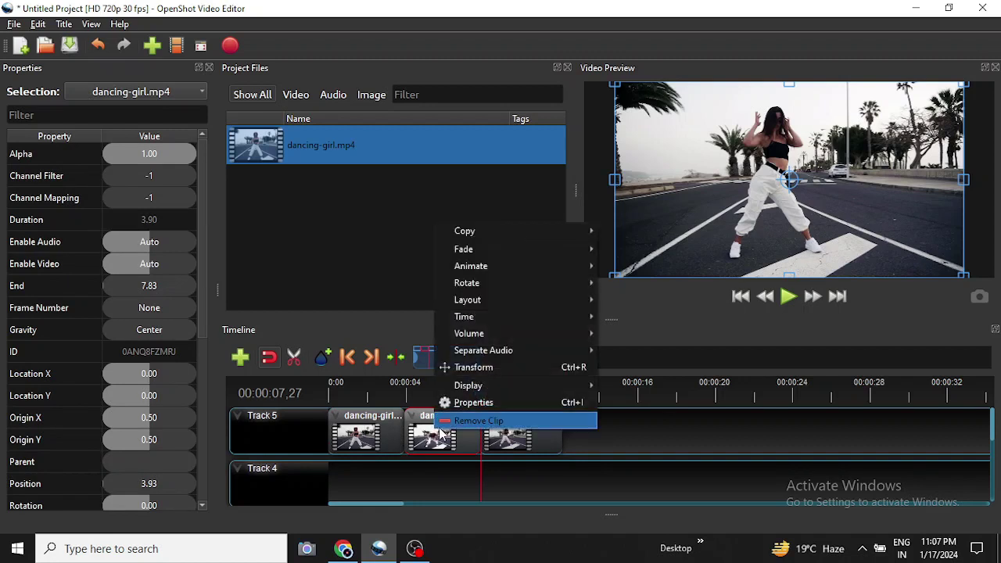
mouse_move(485, 325)
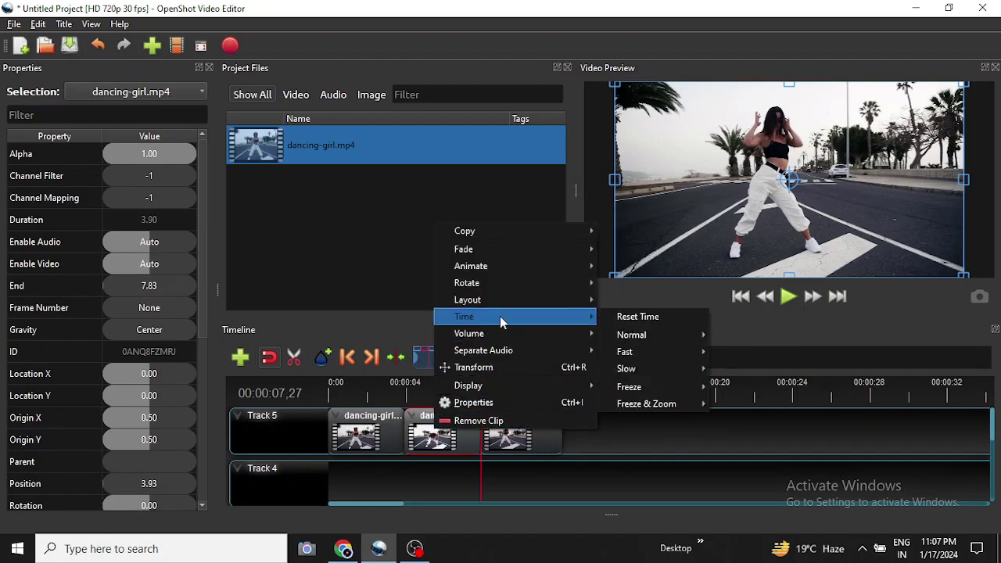
mouse_move(641, 369)
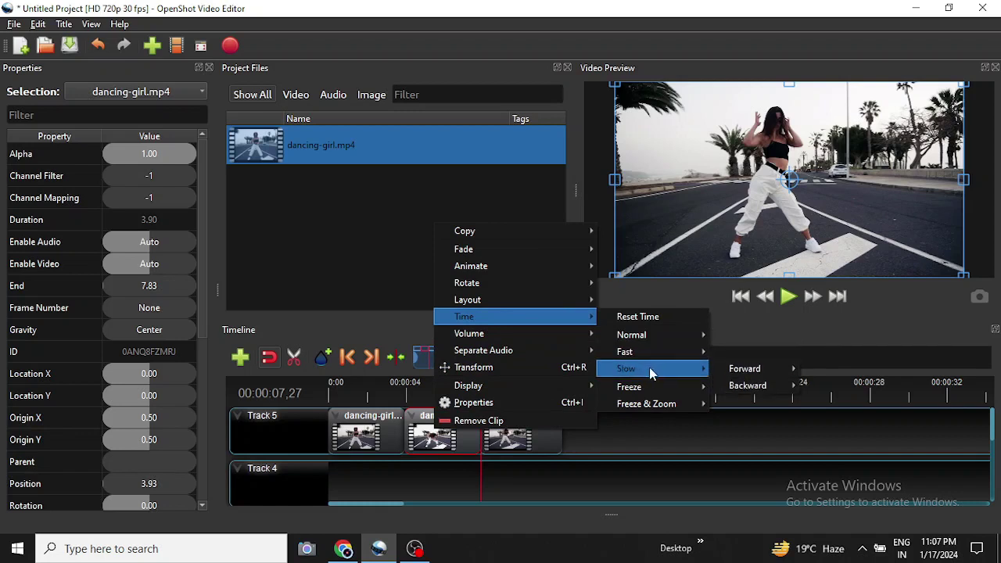
mouse_move(739, 369)
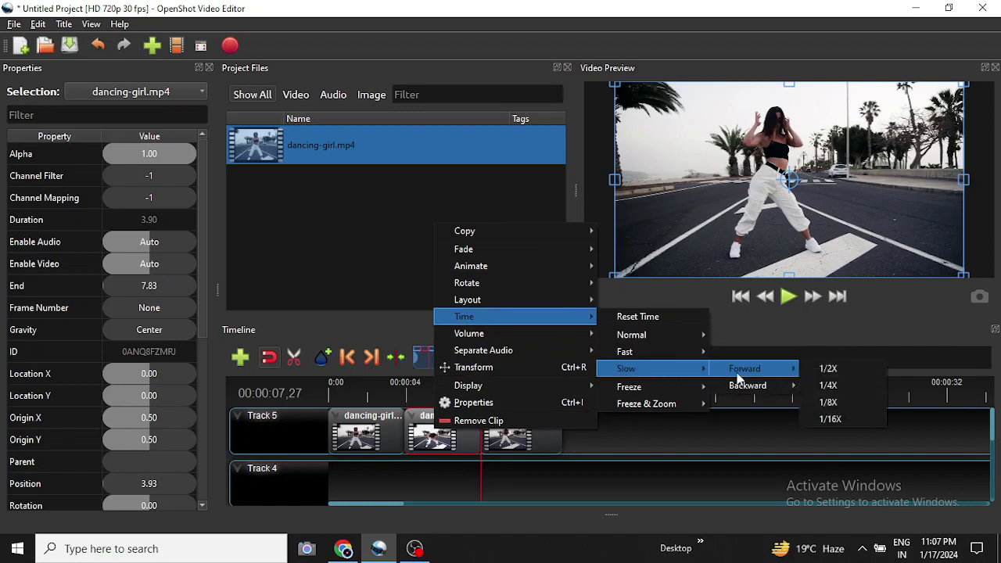
left_click(826, 370)
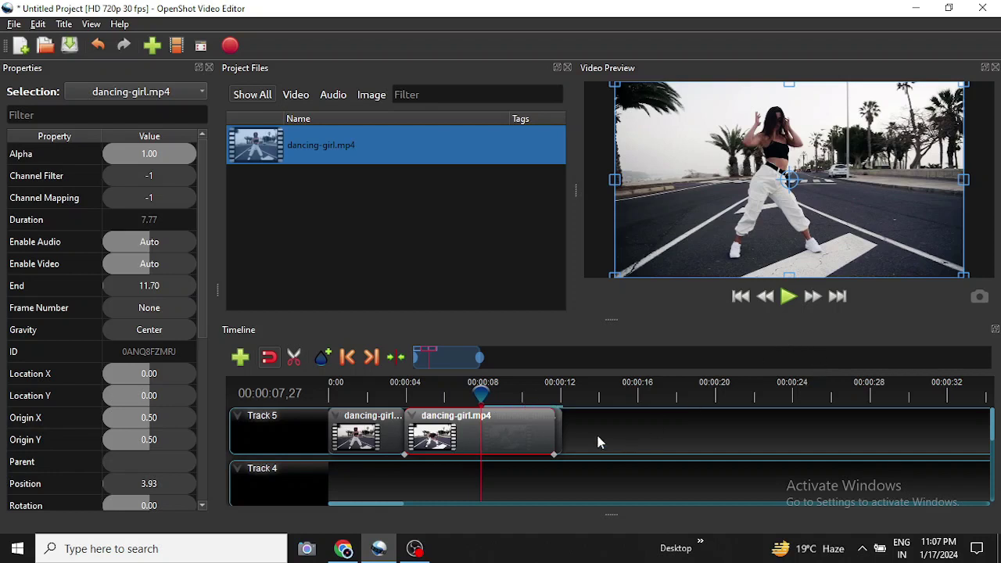
mouse_move(559, 425)
left_mouse_down()
mouse_move(642, 415)
mouse_move(573, 415)
left_mouse_up()
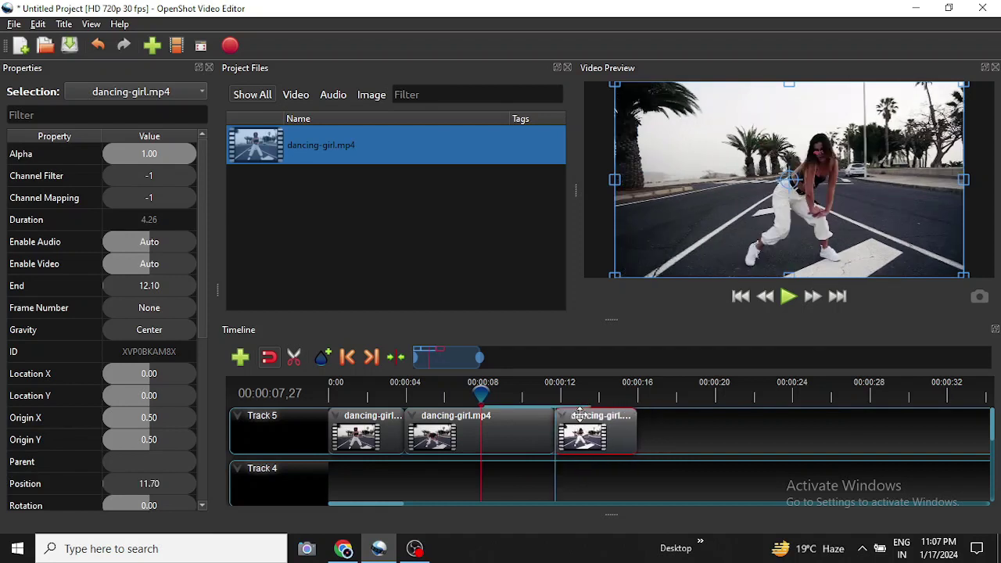
Step: Rewind near the start and preview the edited three-part sequence
left_click(527, 427)
left_click_drag(483, 395, 385, 395)
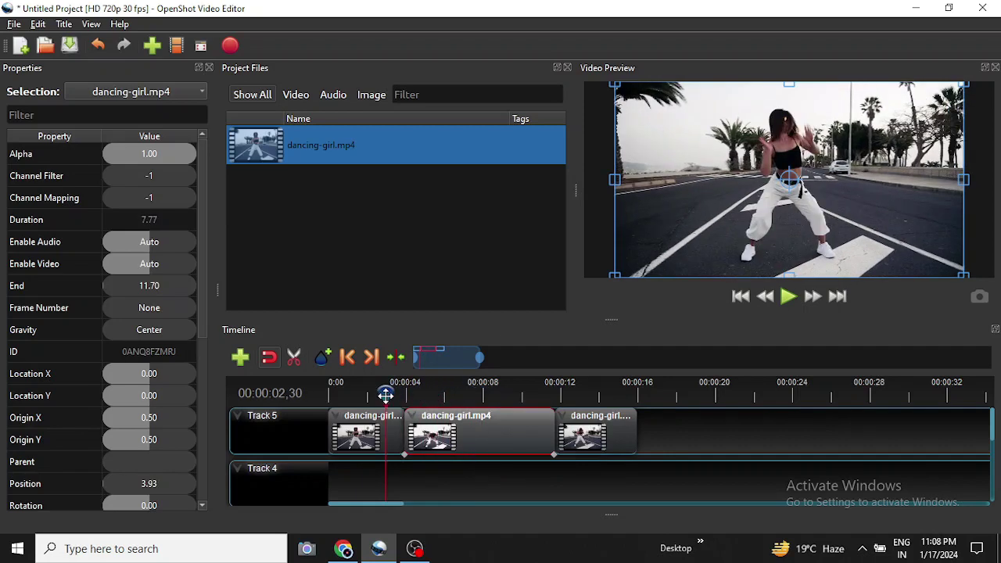
left_click(788, 297)
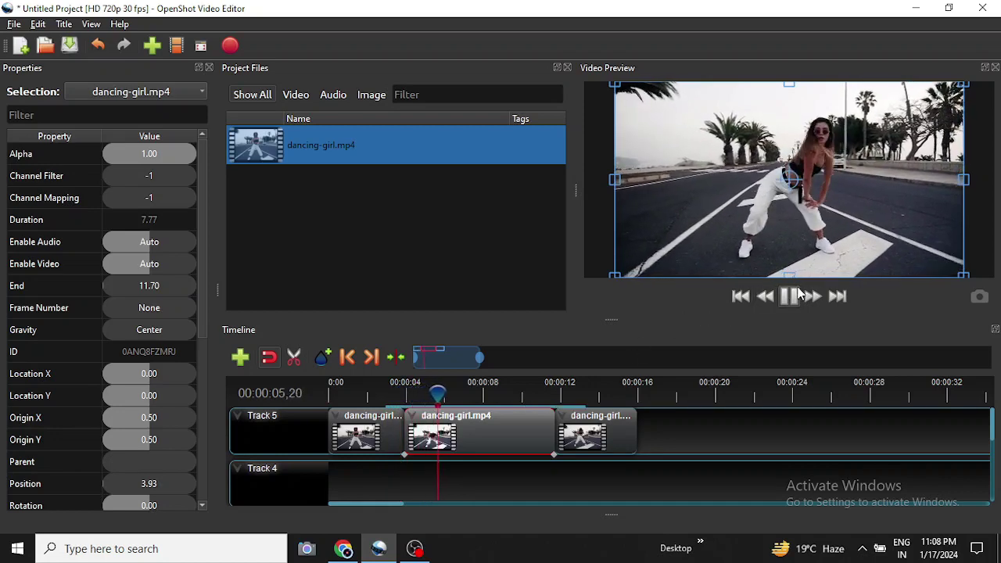
left_click(790, 296)
left_click_drag(440, 395, 332, 393)
left_click(788, 296)
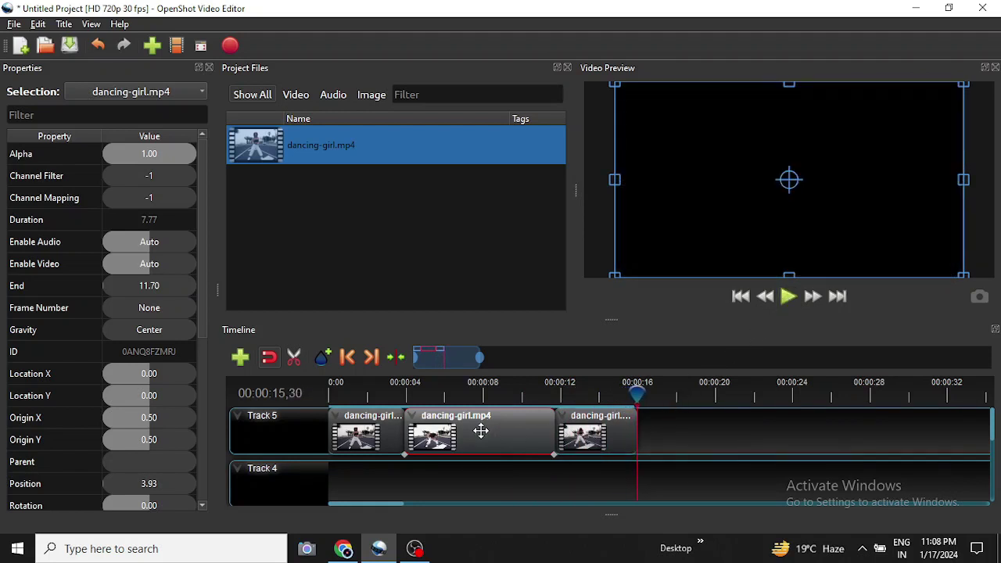
left_click(600, 426)
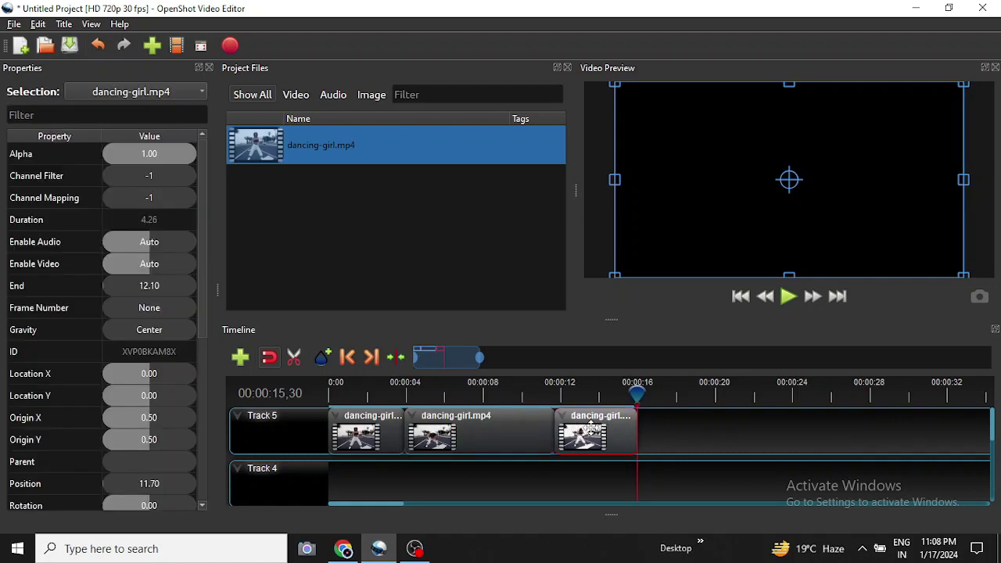
Step: Speed the third clip up 2X forward, shrinking it from 4.26 to 2.13 seconds
right_click(592, 430)
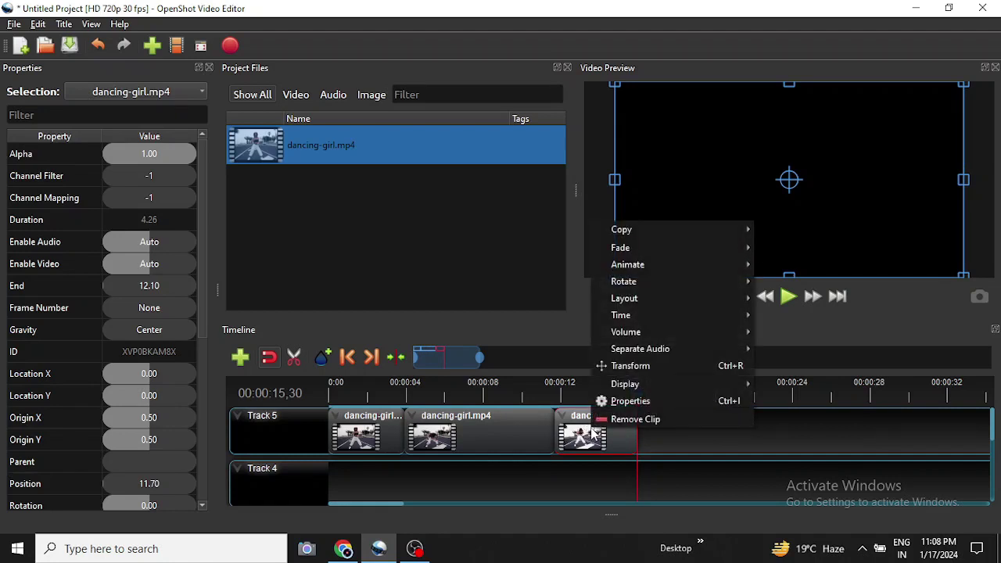
mouse_move(727, 299)
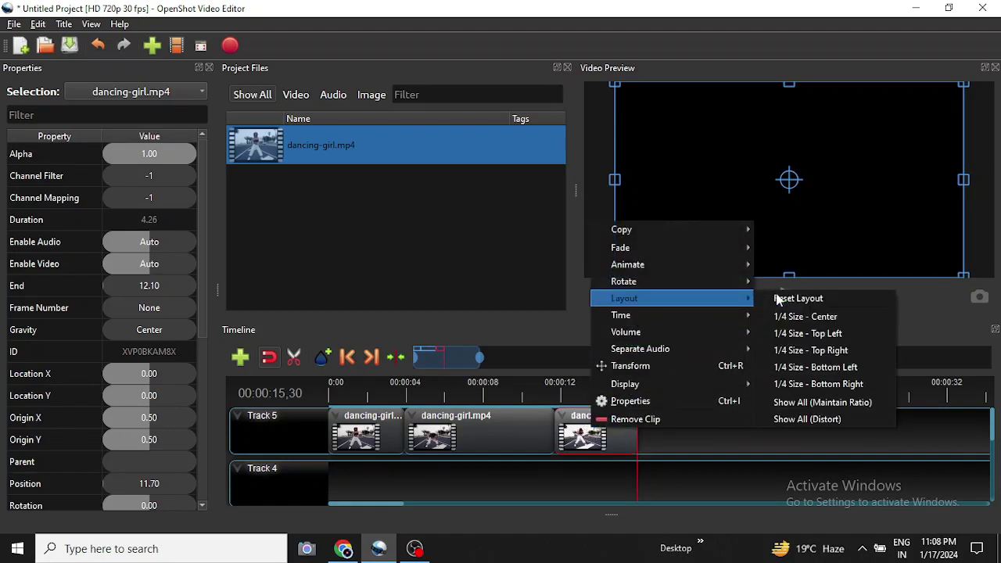
mouse_move(739, 315)
mouse_move(794, 356)
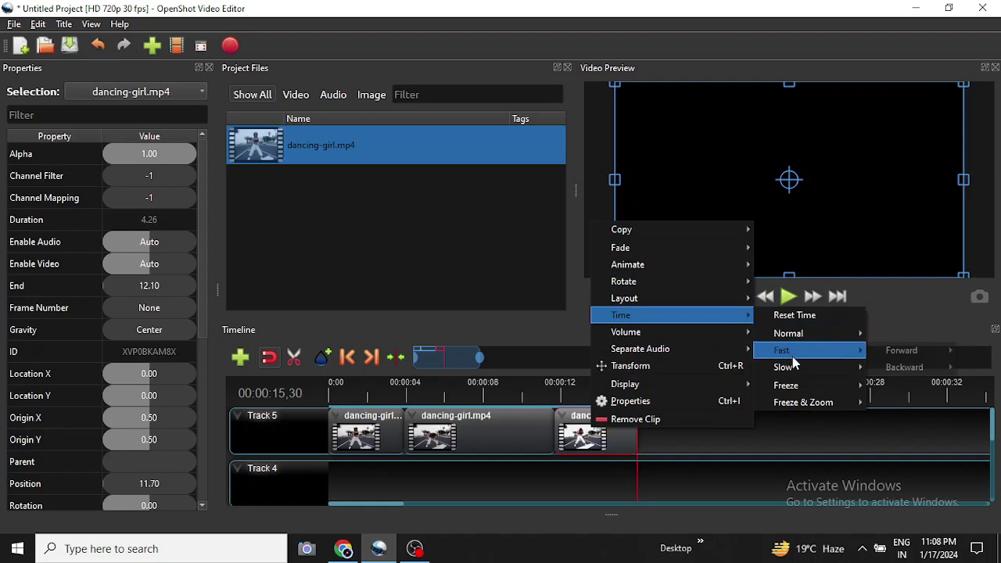
mouse_move(850, 344)
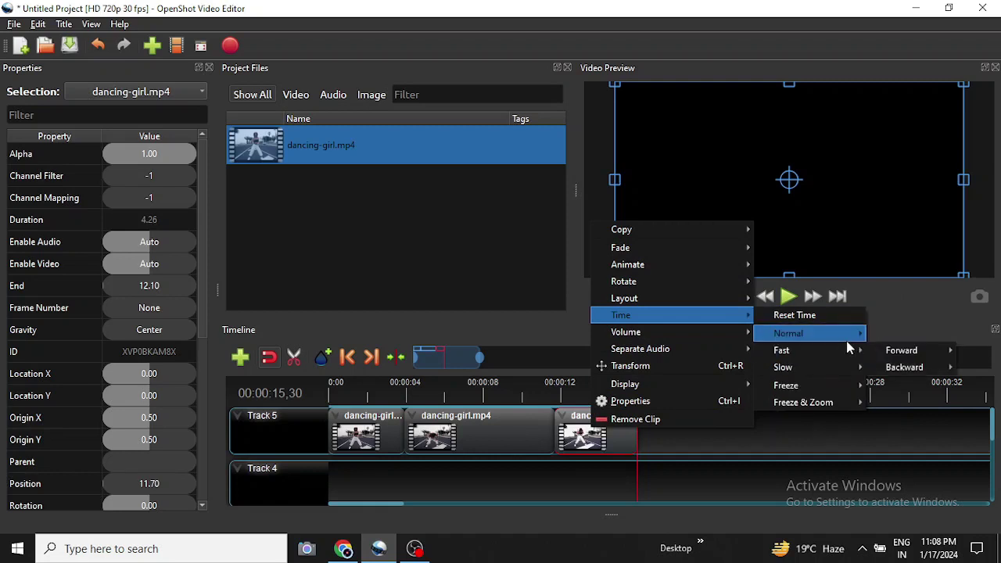
mouse_move(911, 350)
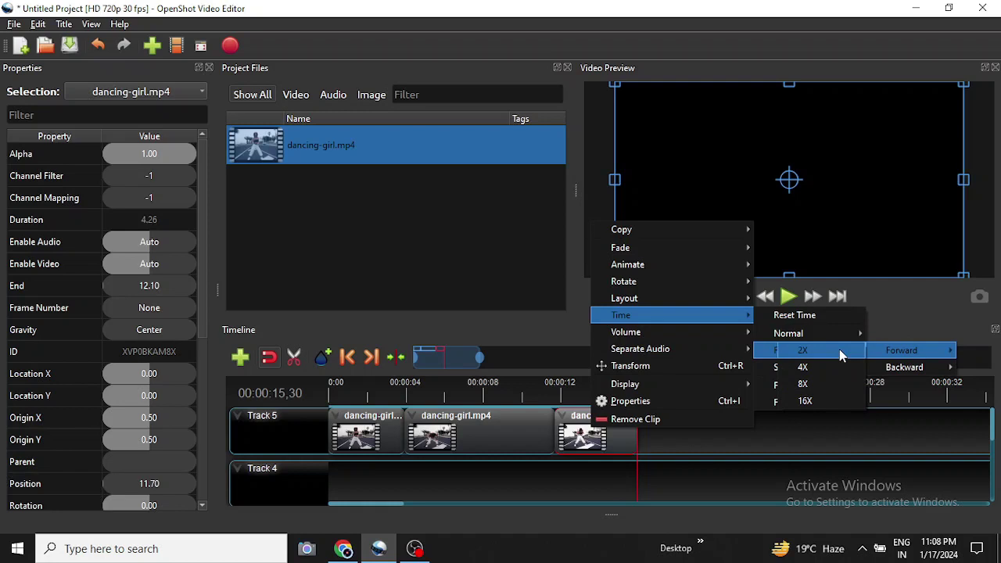
left_click(841, 353)
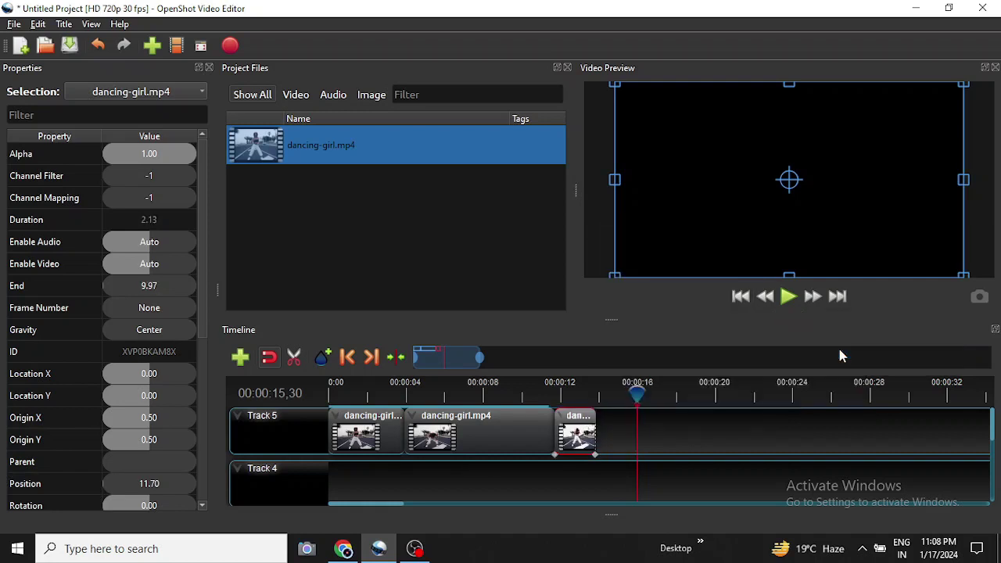
Step: Return the playhead to the very start and play the finished sequence
left_click_drag(641, 393, 315, 376)
left_click(770, 294)
left_click(788, 297)
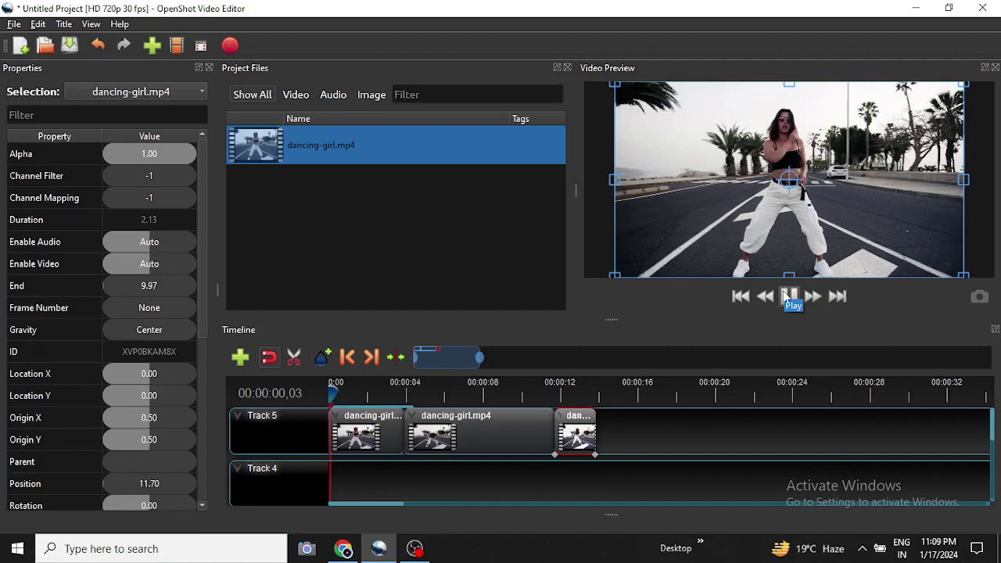